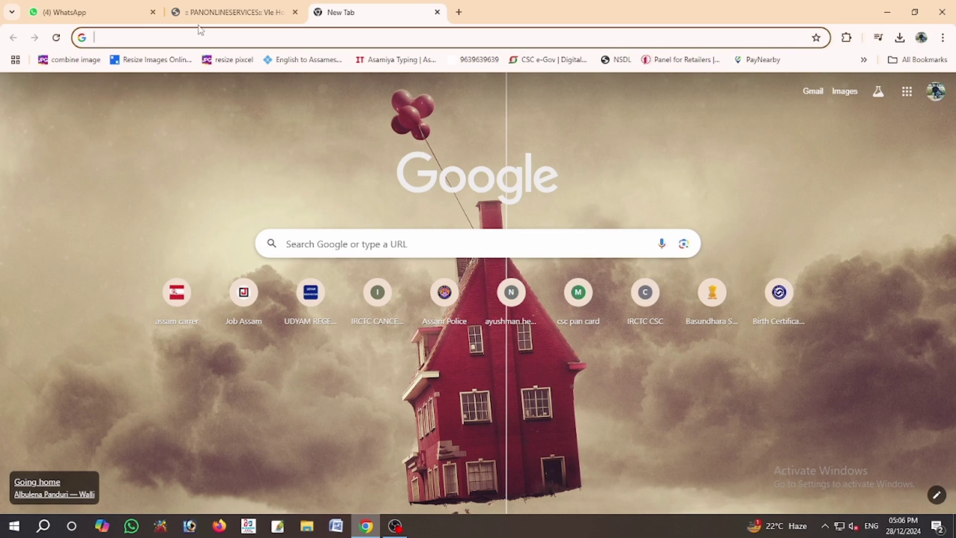
- Switch Chrome to the PANONLINESERVICES tab with the UTIITSL home page
left_click(234, 12)
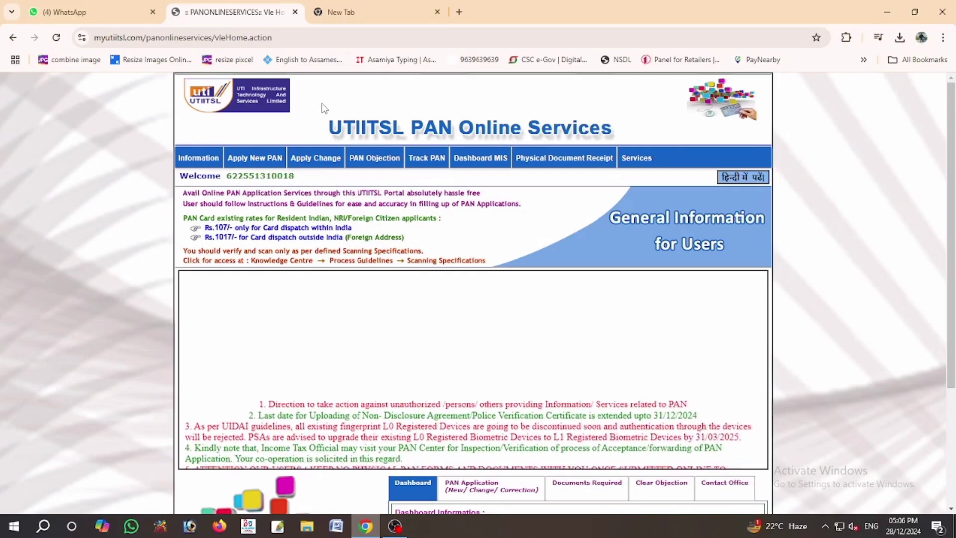
- Start a Request for Changes/Correction in PAN Data (CSF) and dismiss the physical-application instructions
mouse_move(313, 154)
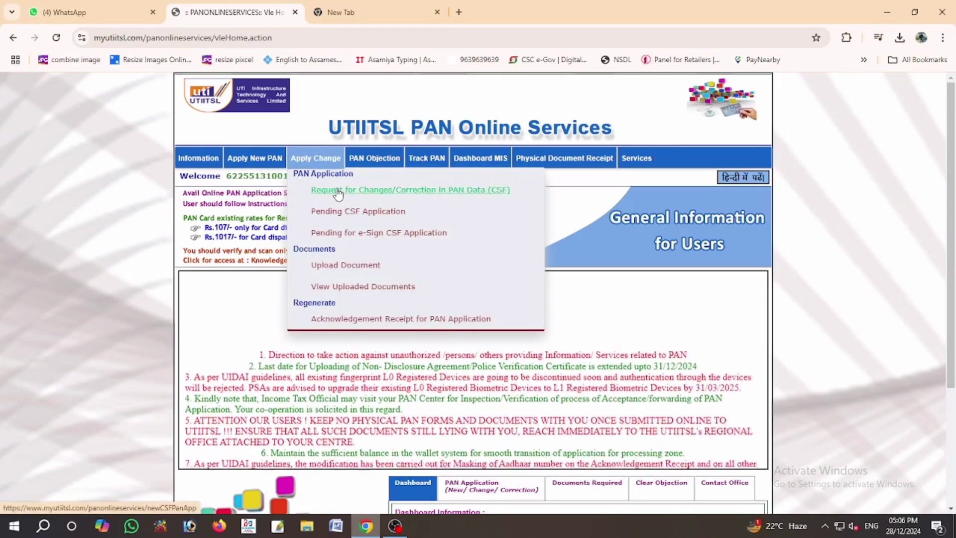
left_click(339, 192)
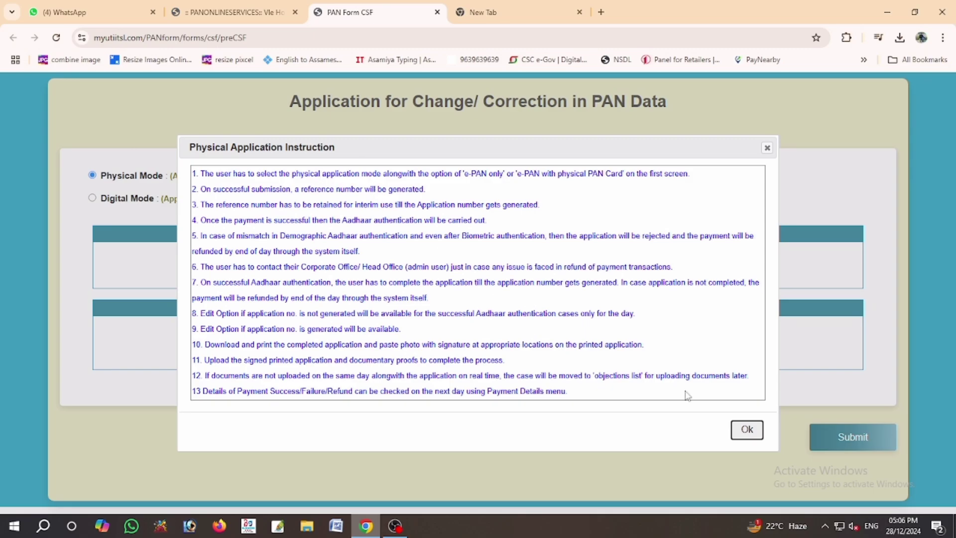
left_click(746, 441)
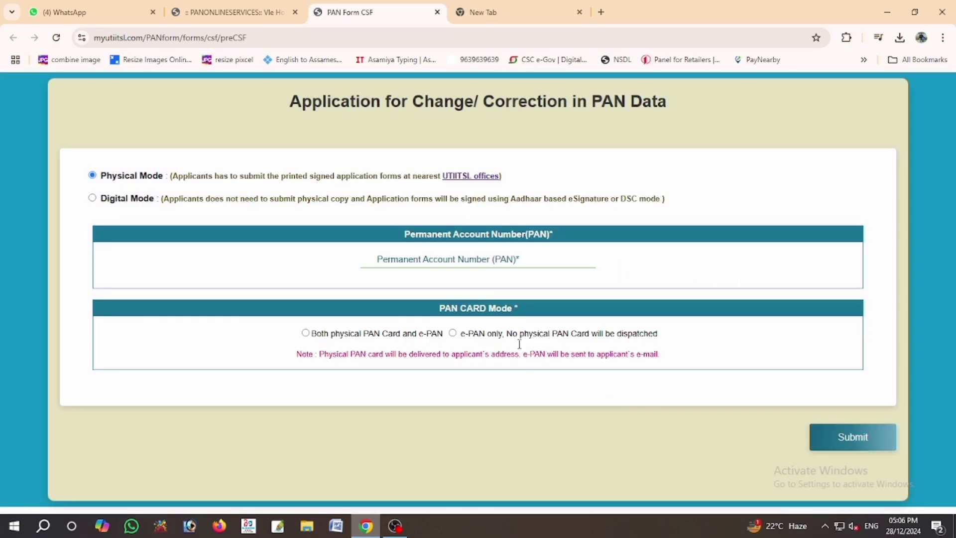
- Enter the applicant's PAN, choose both physical PAN card and e-PAN, and submit
left_click(450, 265)
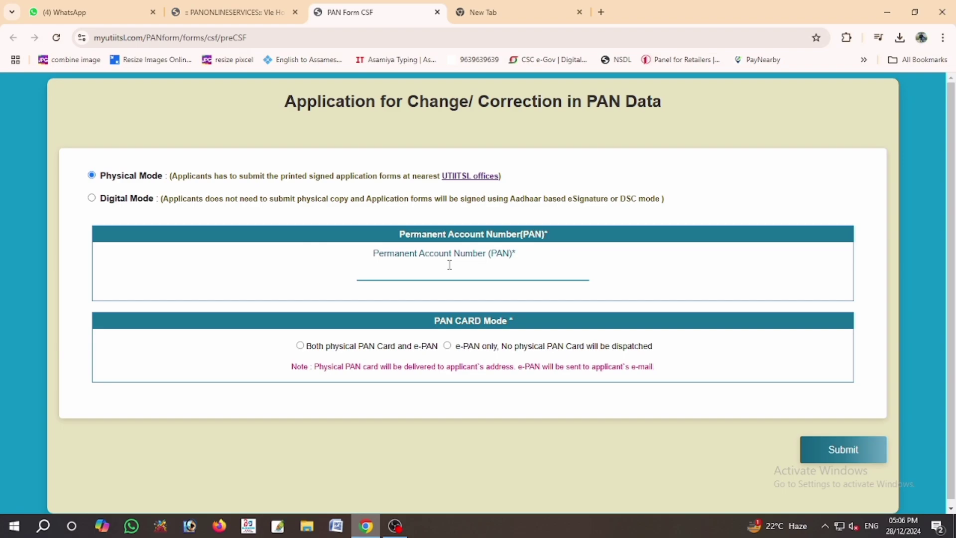
type("ENUP")
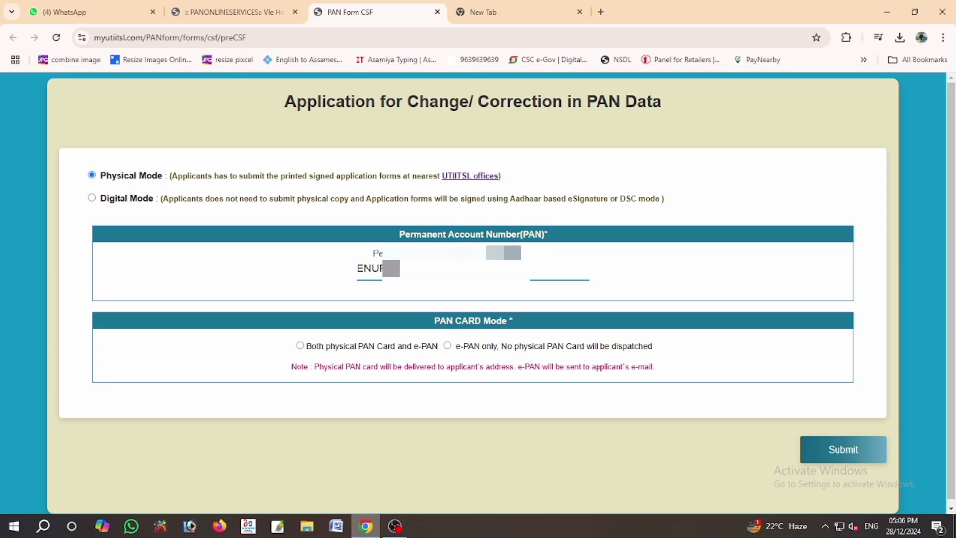
type("??????")
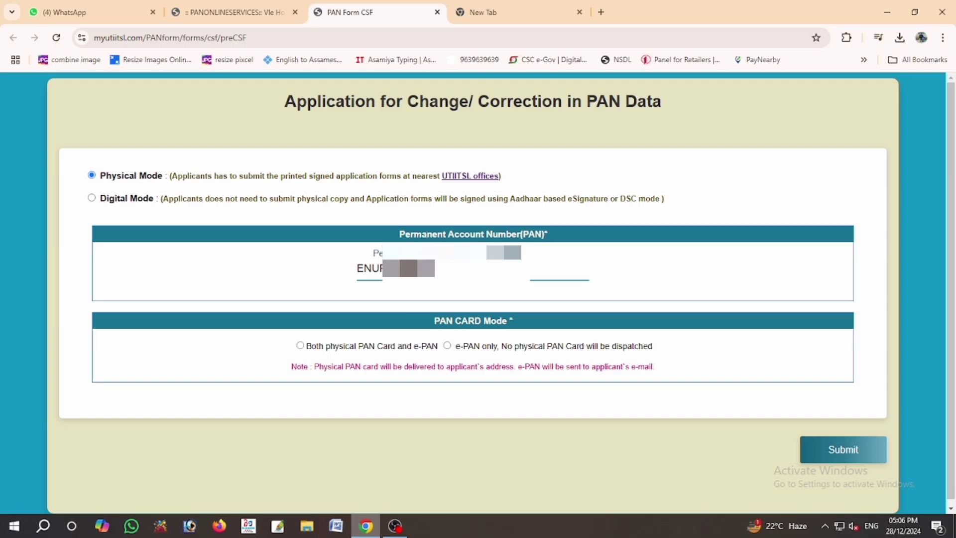
key("Tab")
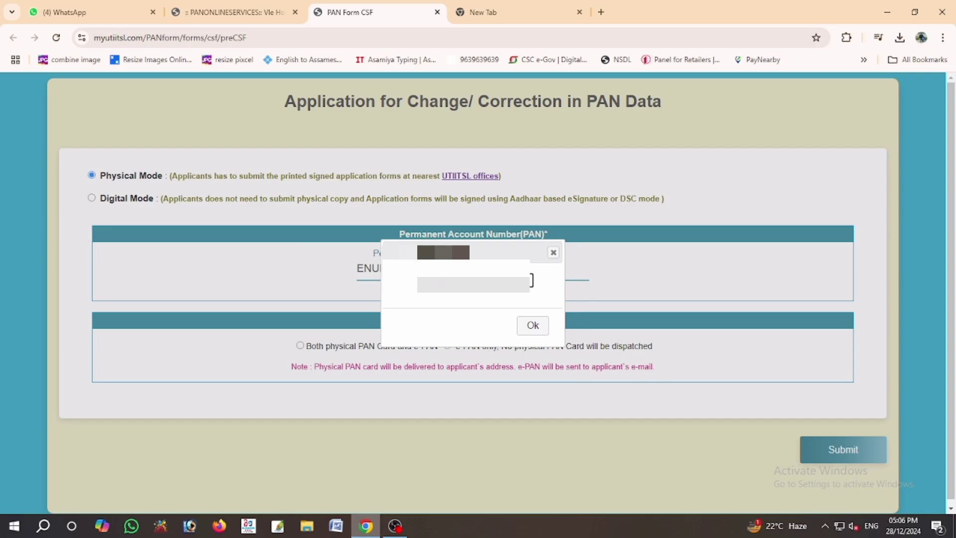
left_click(534, 326)
left_click(300, 345)
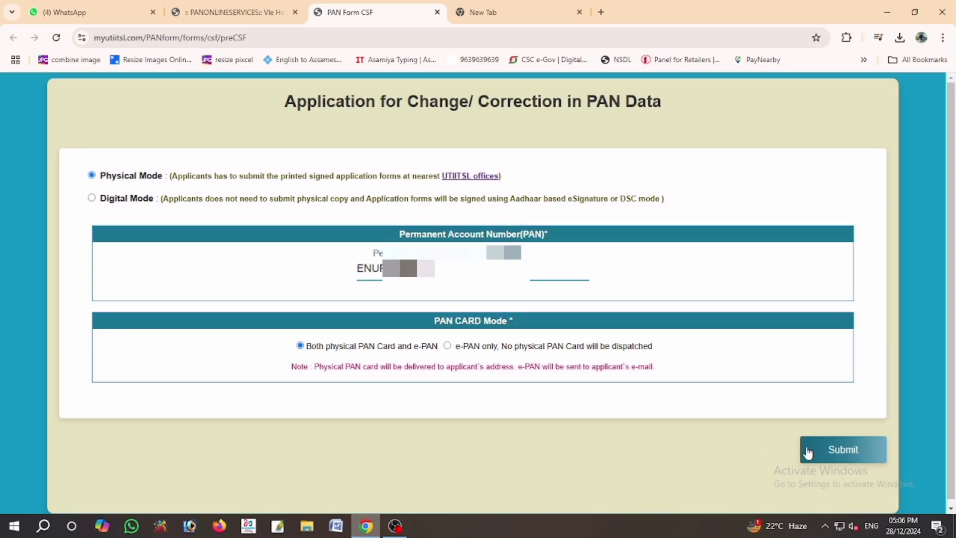
left_click(829, 450)
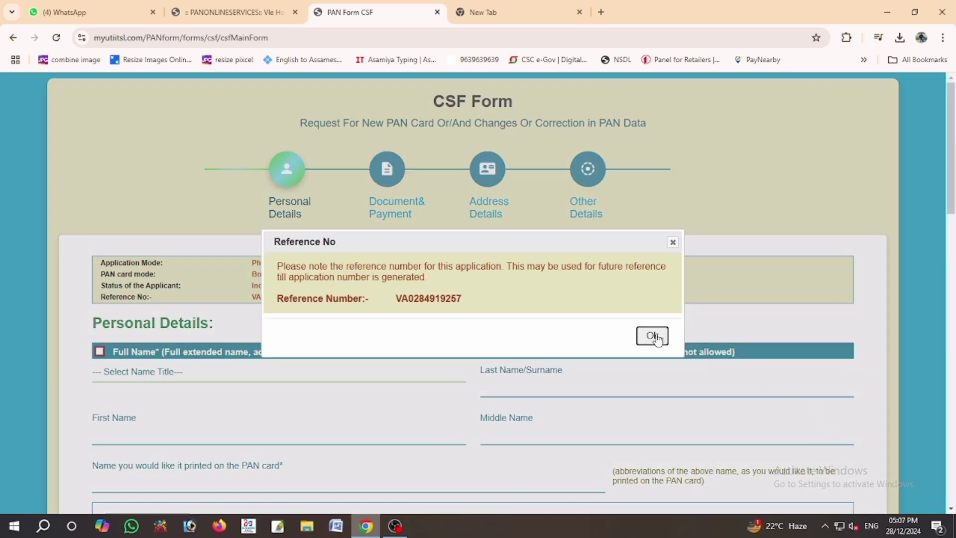
- Mark Full Name for correction, set the title to SMT, and pick up the name from ITD
left_click(653, 336)
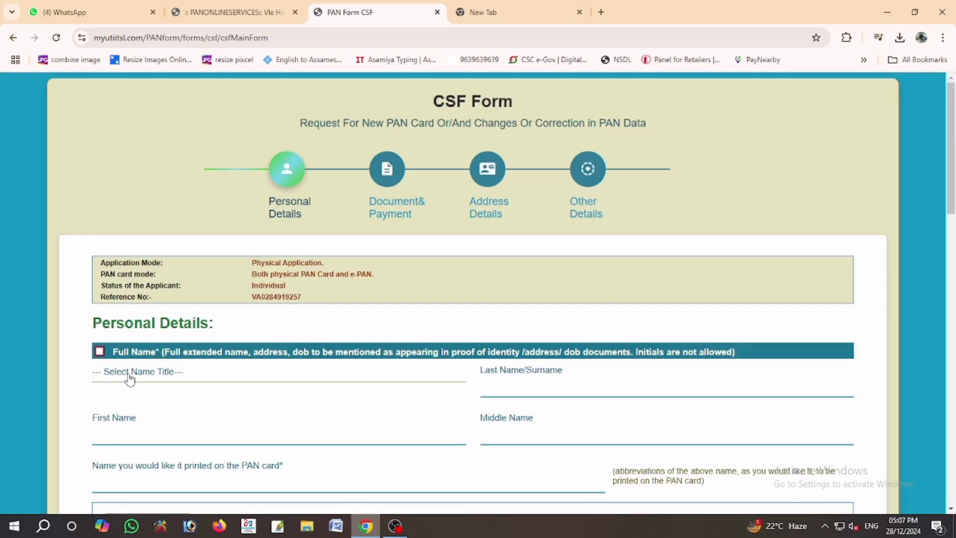
left_click(99, 352)
left_click(107, 371)
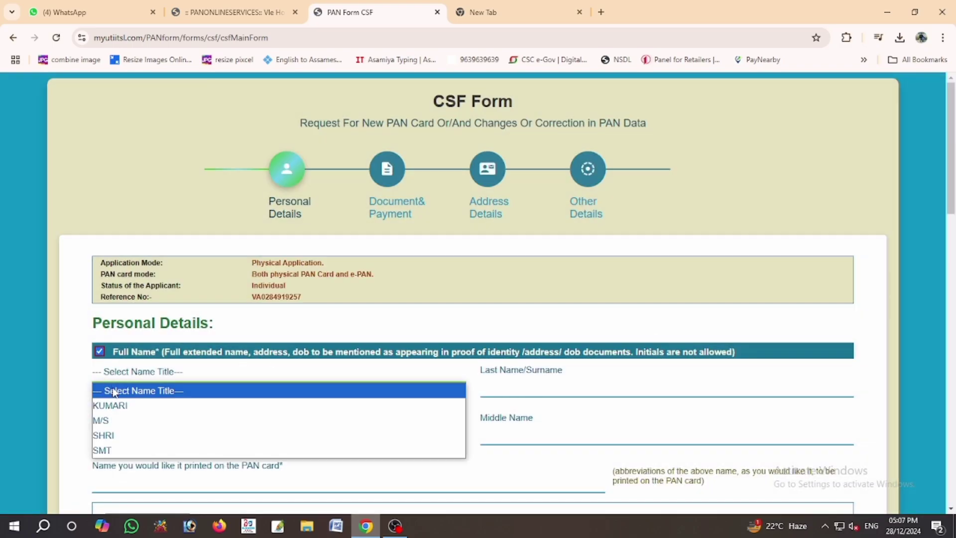
left_click(111, 449)
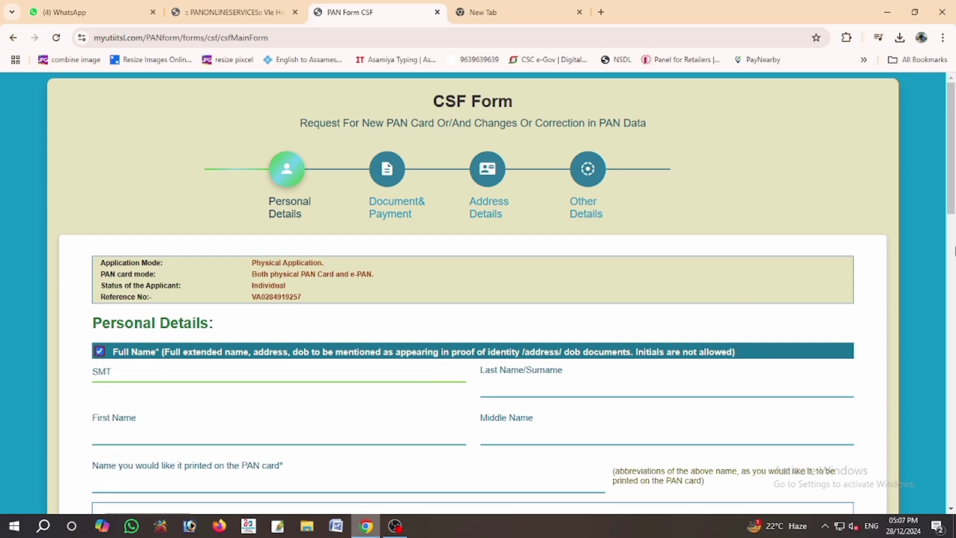
left_click_drag(952, 202, 954, 277)
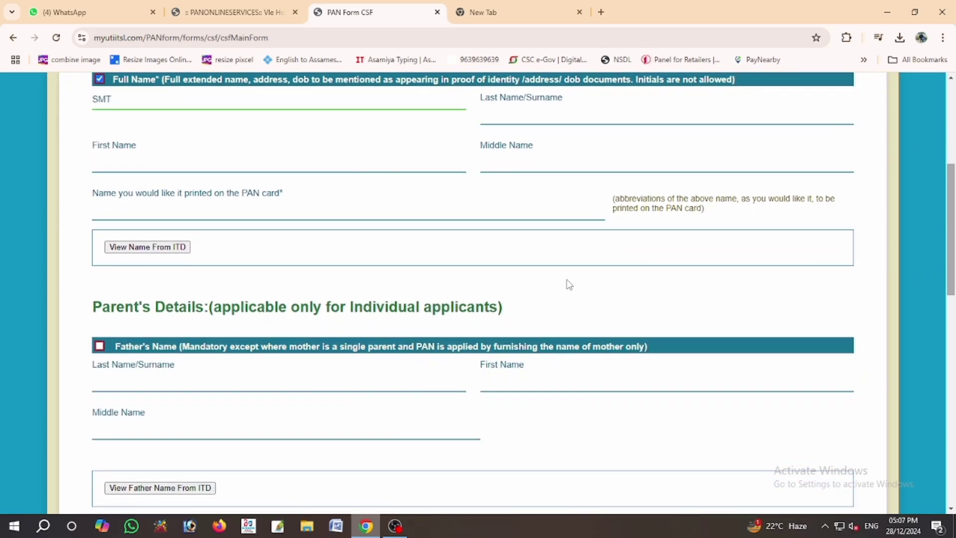
left_click(148, 247)
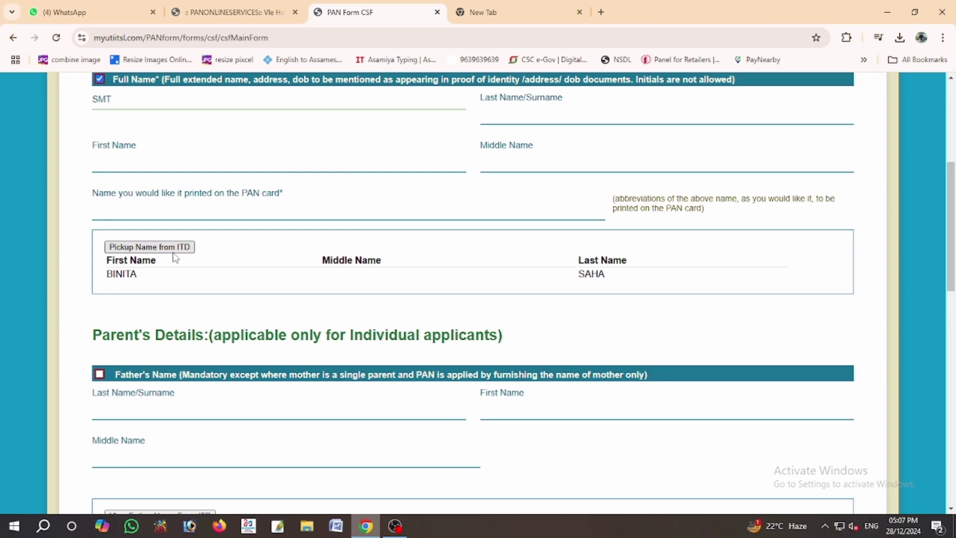
left_click(173, 252)
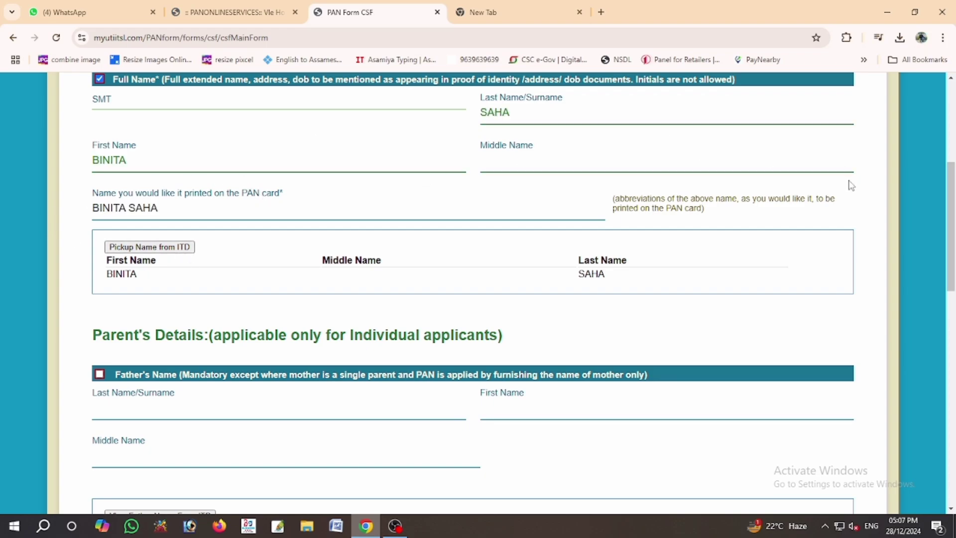
- Fill the father's name fields with the name picked up from ITD records
left_click_drag(952, 195, 954, 276)
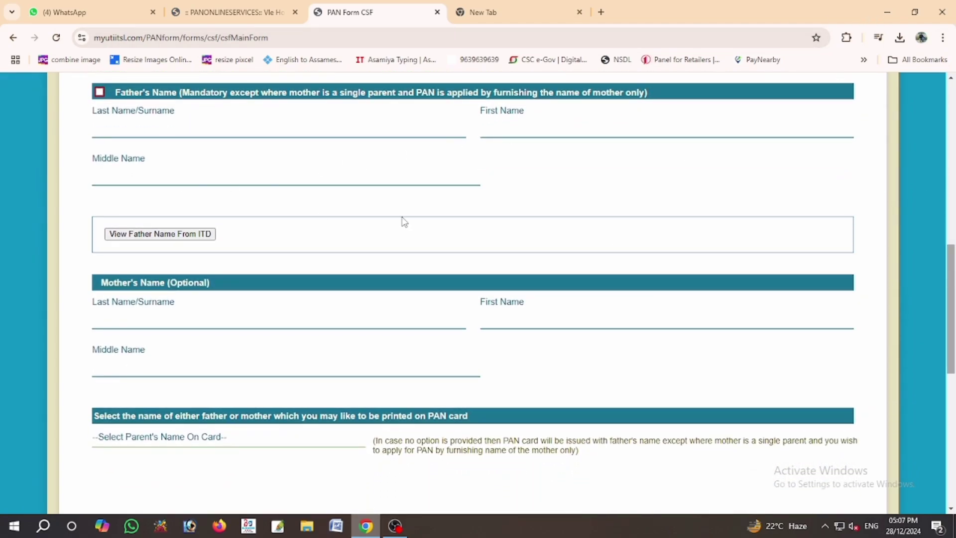
left_click(140, 234)
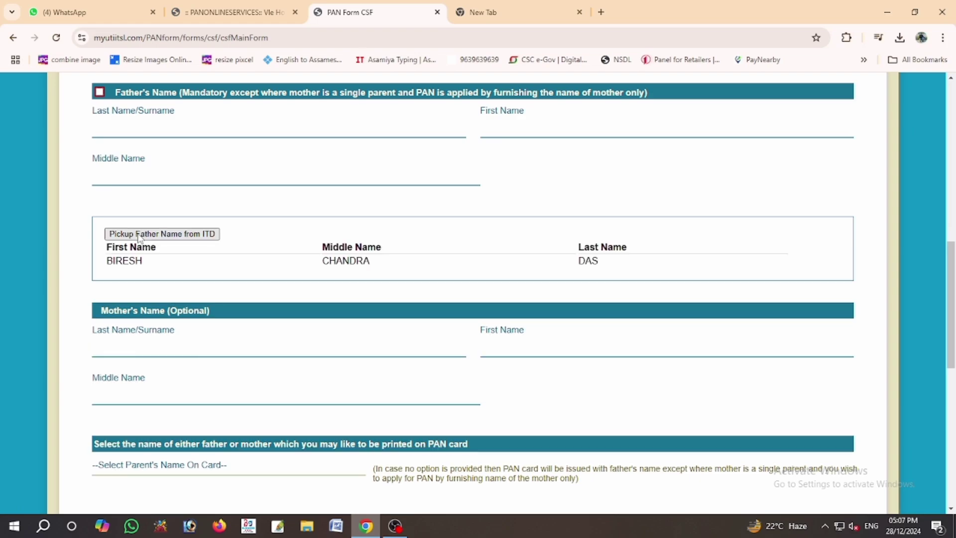
left_click(140, 237)
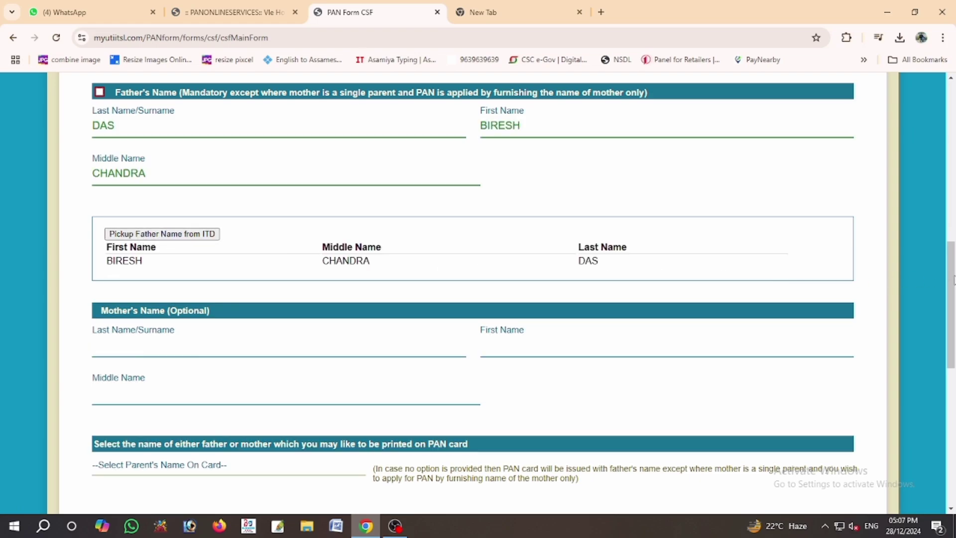
left_click_drag(952, 279, 953, 394)
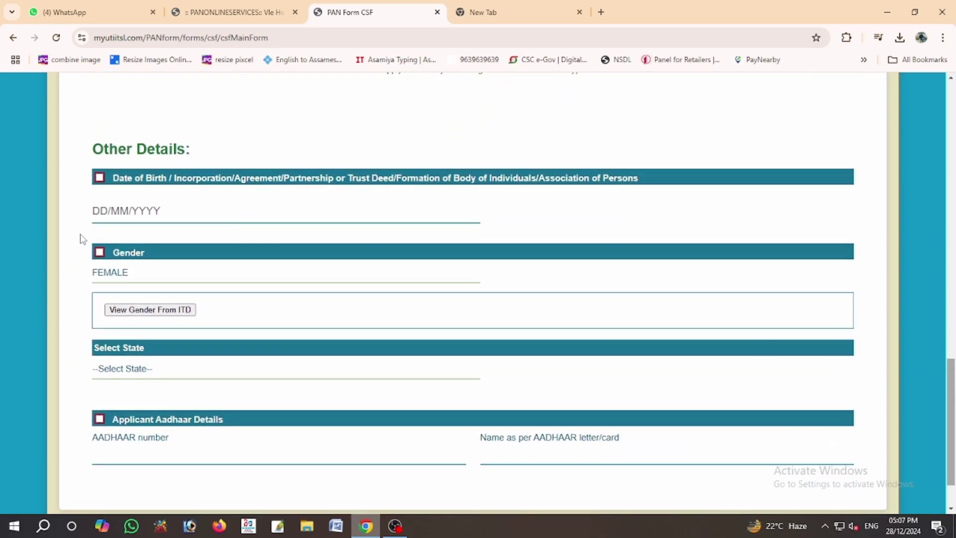
left_click(94, 213)
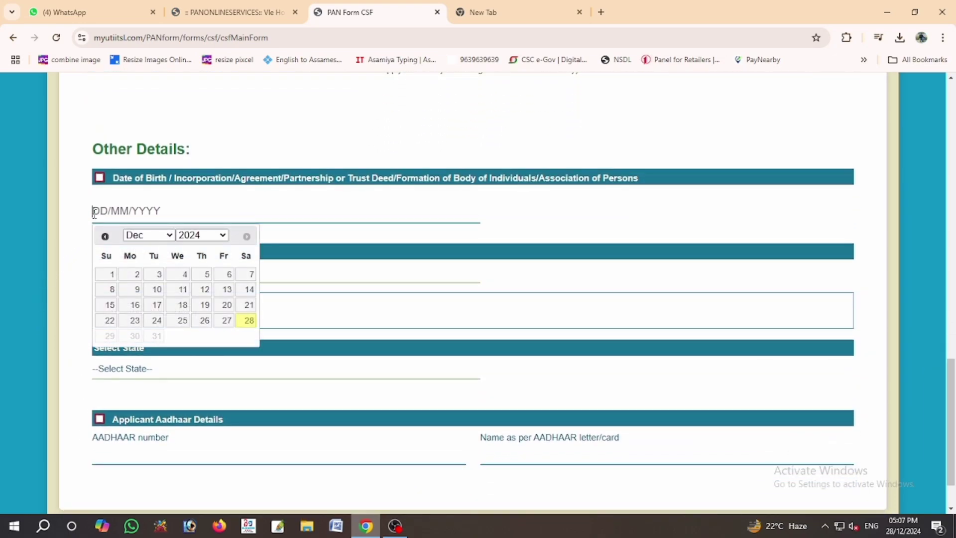
left_click(104, 289)
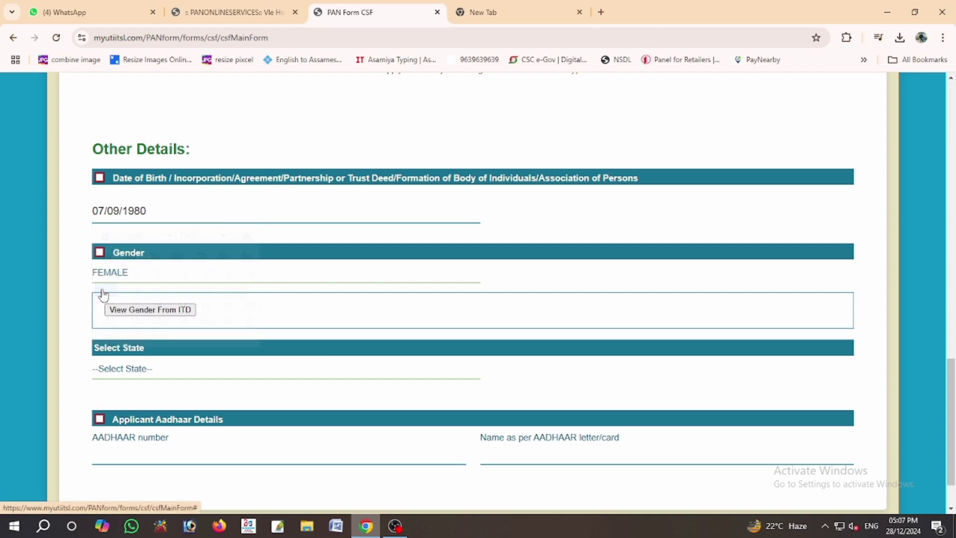
left_click(111, 309)
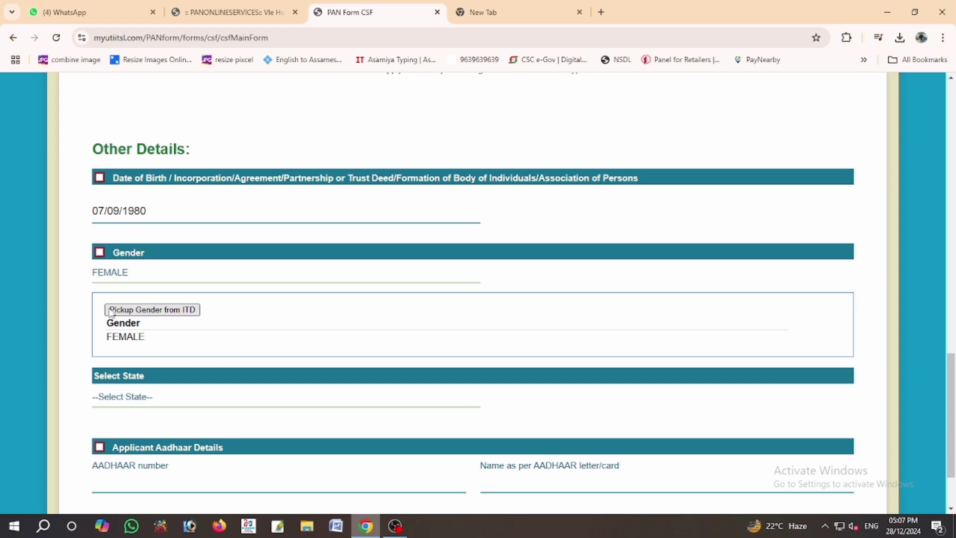
left_click(126, 397)
left_click(105, 152)
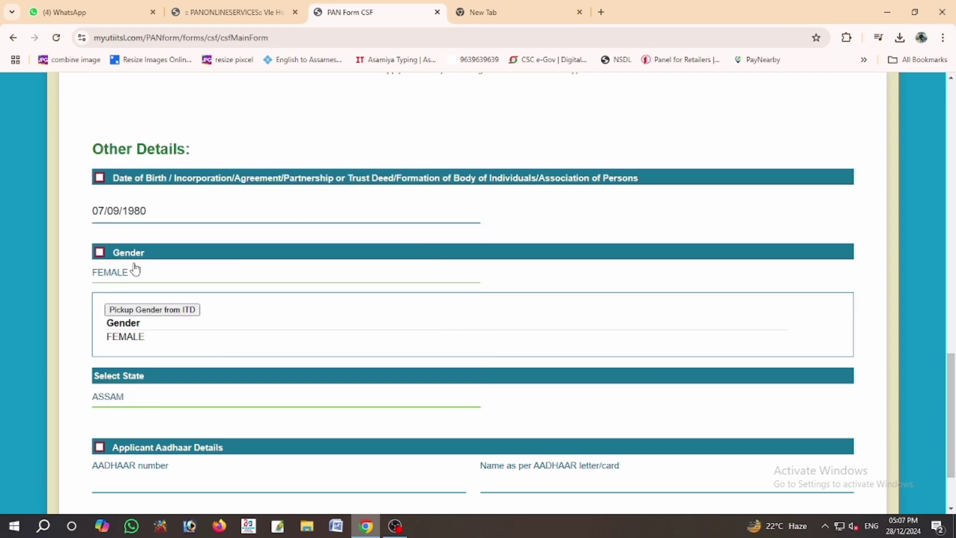
scroll(133, 328, "down", 2)
- Enter and re-enter the Aadhaar number, then type the applicant's name as on Aadhaar
left_click(130, 386)
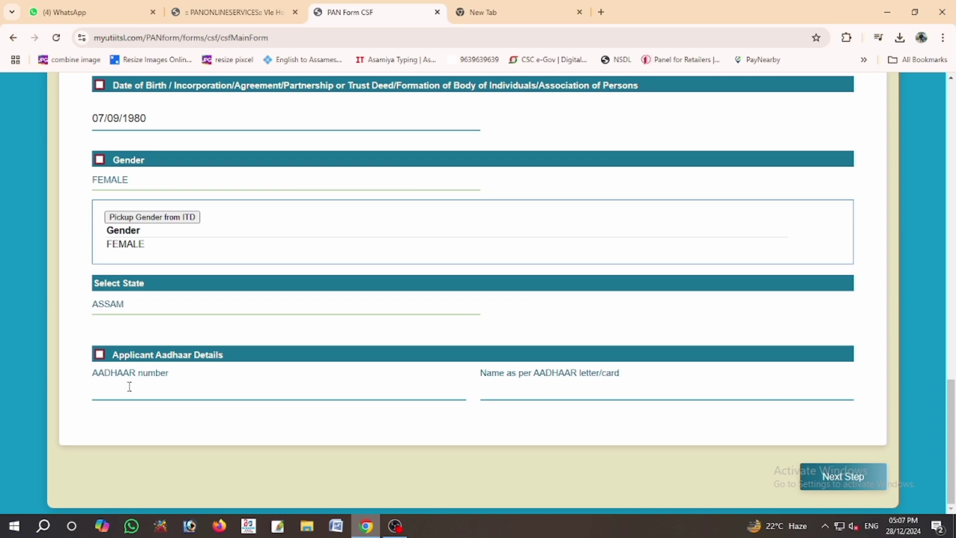
type("27")
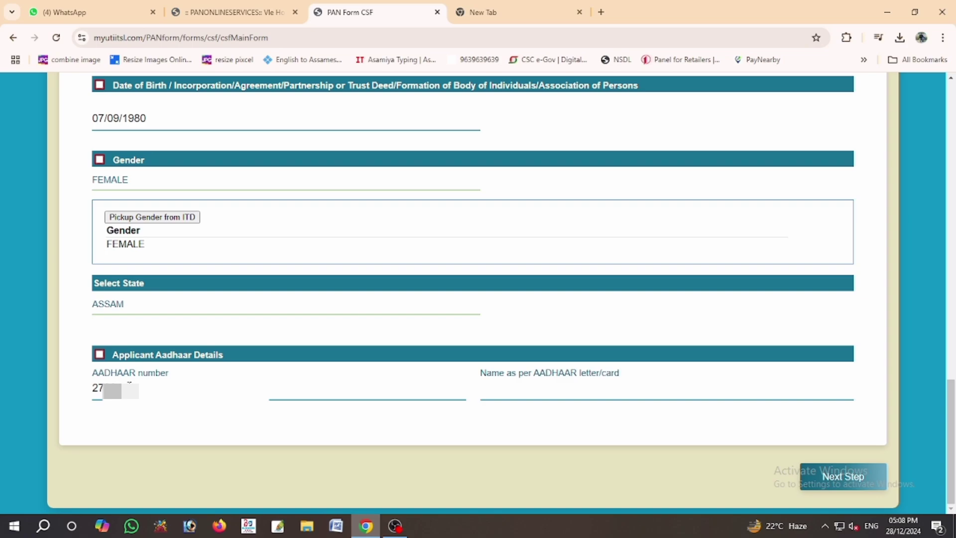
type("?????")
left_click(172, 439)
type("27")
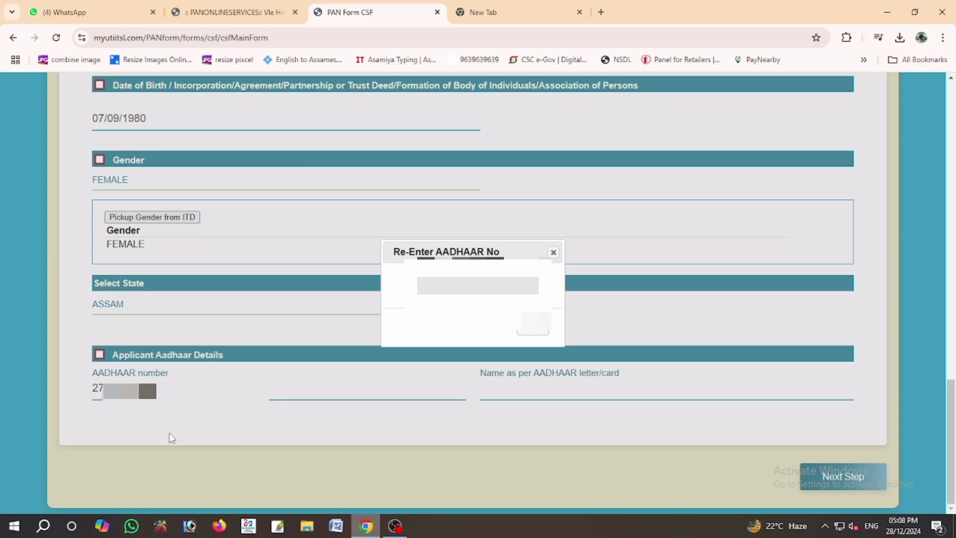
left_click(533, 330)
left_click(533, 383)
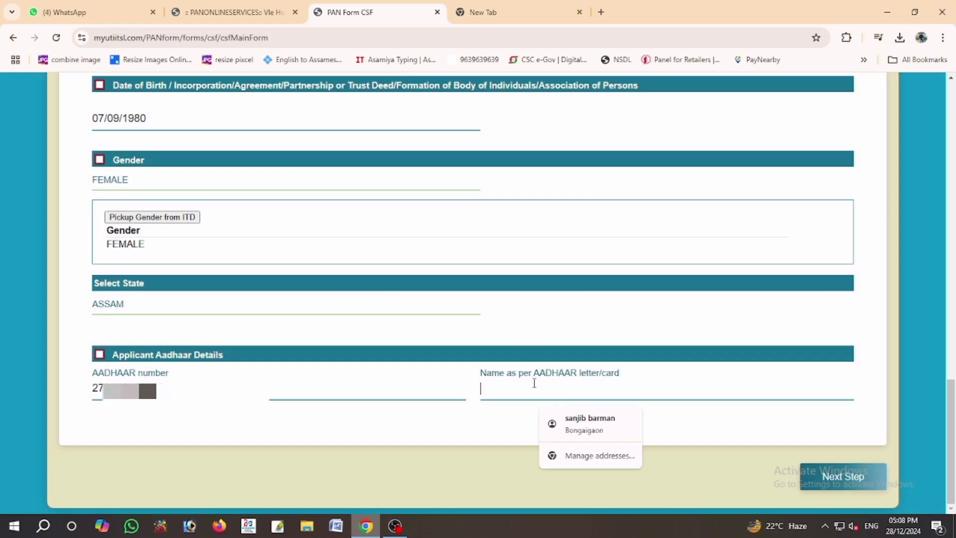
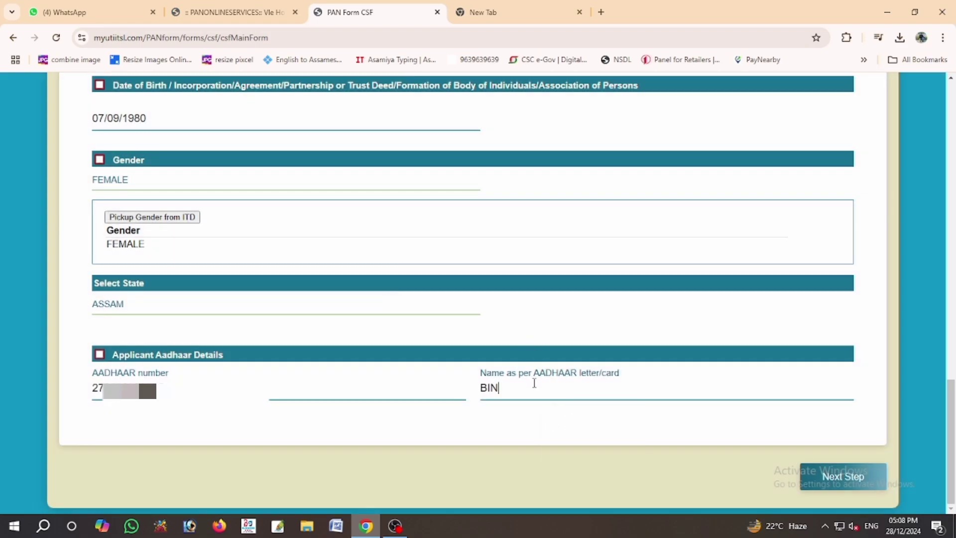
- Select Correction in Name with Copy of PAN Card as PAN proof, then proceed to payment
left_click(832, 482)
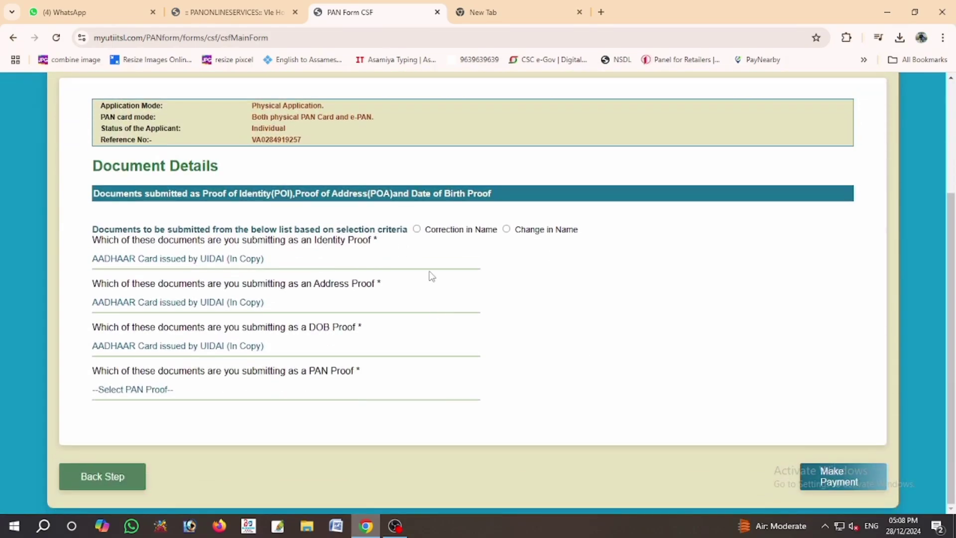
left_click(417, 230)
left_click(151, 391)
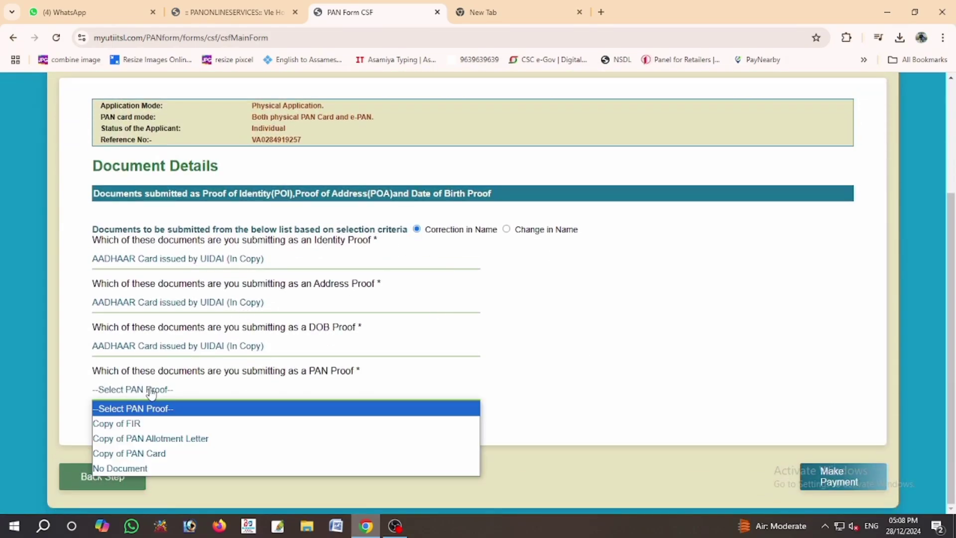
left_click(142, 455)
left_click(826, 481)
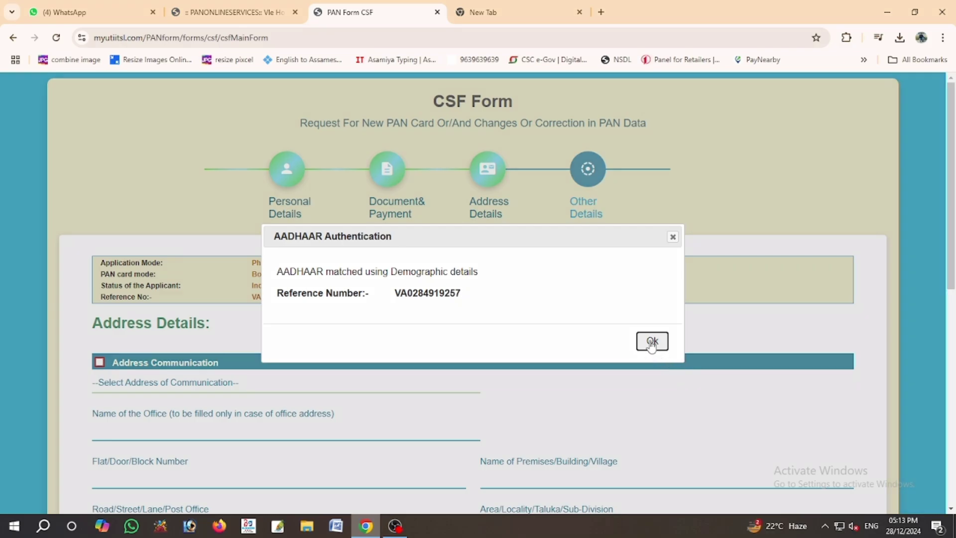
- Make RESIDENCE the address for communication
left_click(651, 343)
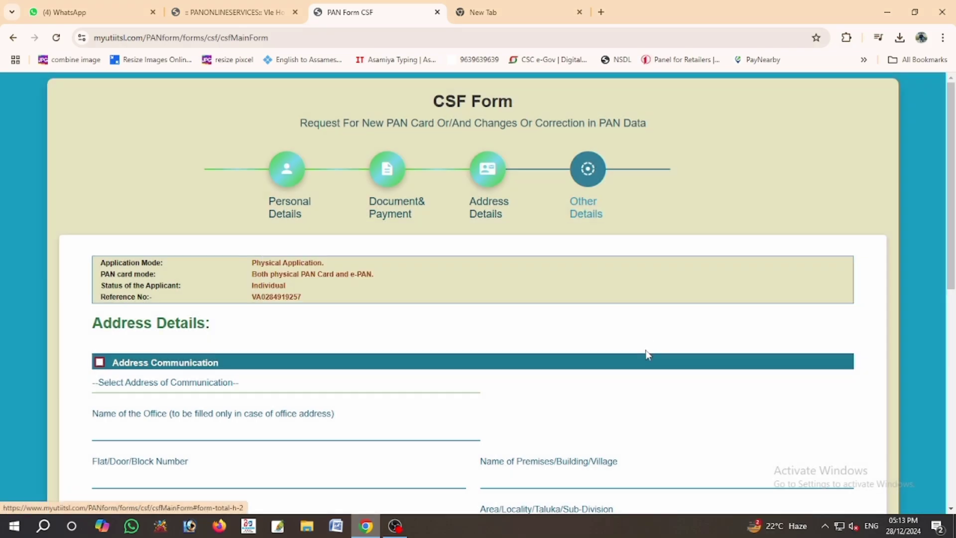
left_click(220, 390)
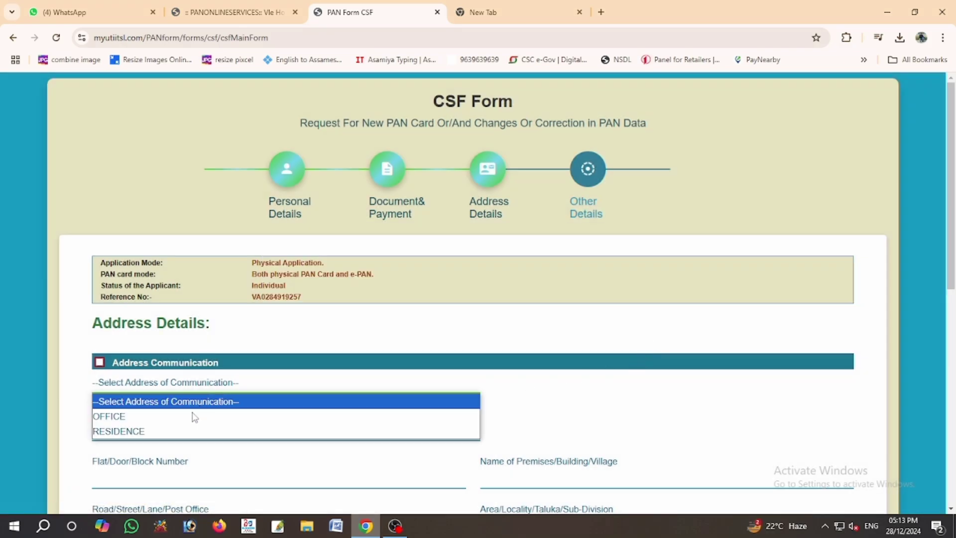
left_click(174, 431)
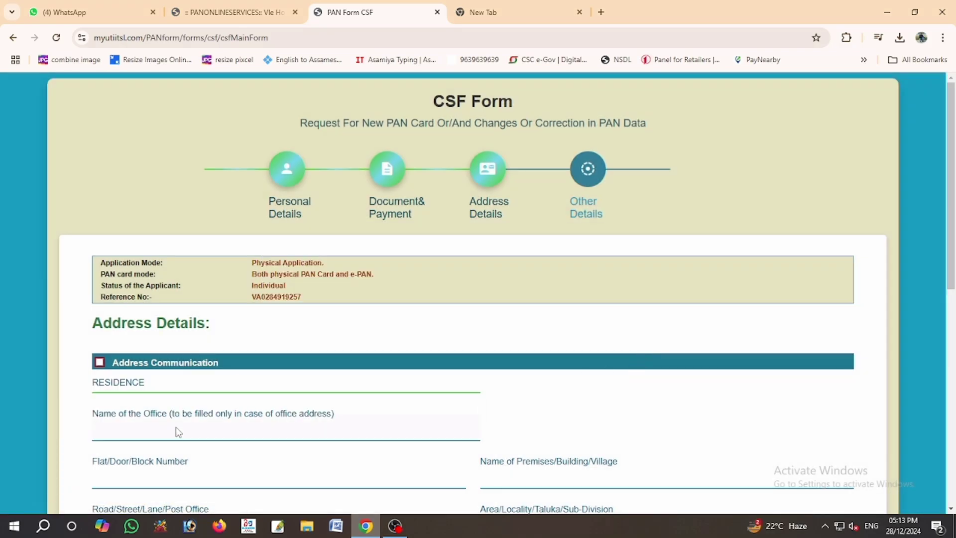
- Fill in the residential flat, road, area, town and pincode fields
left_click(133, 475)
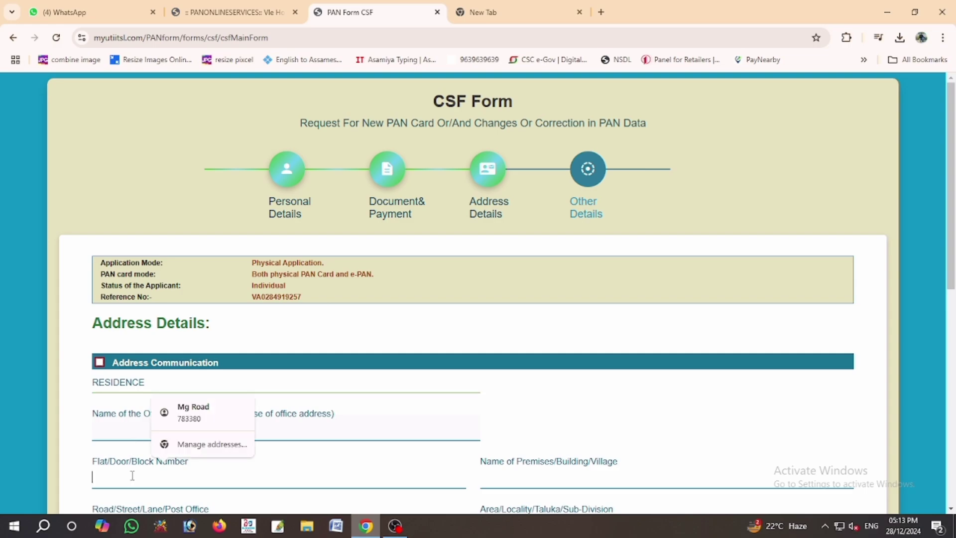
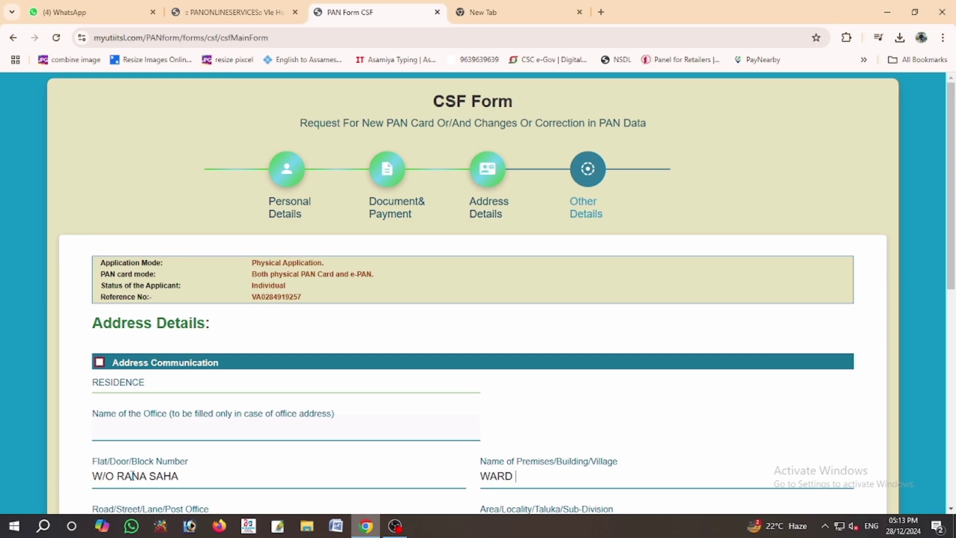
key("Tab")
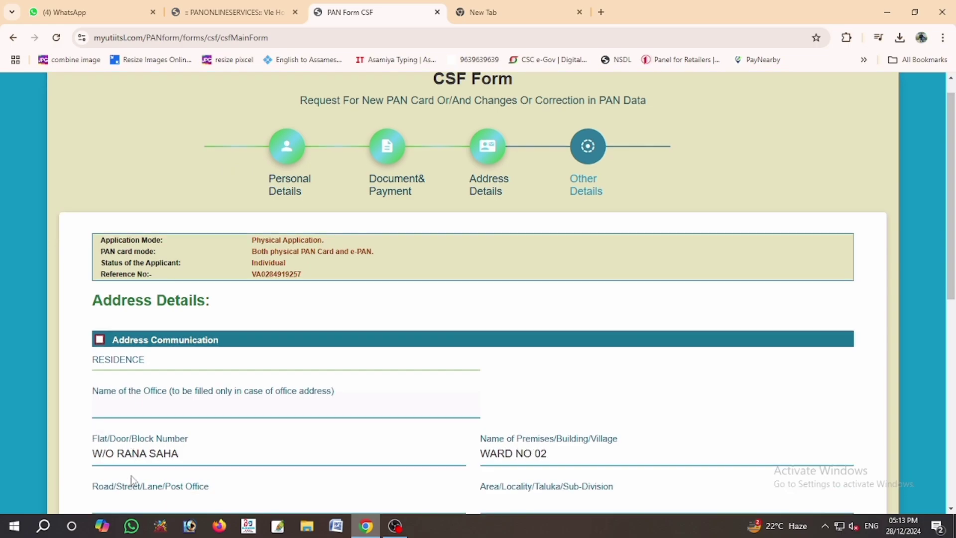
key("Tab")
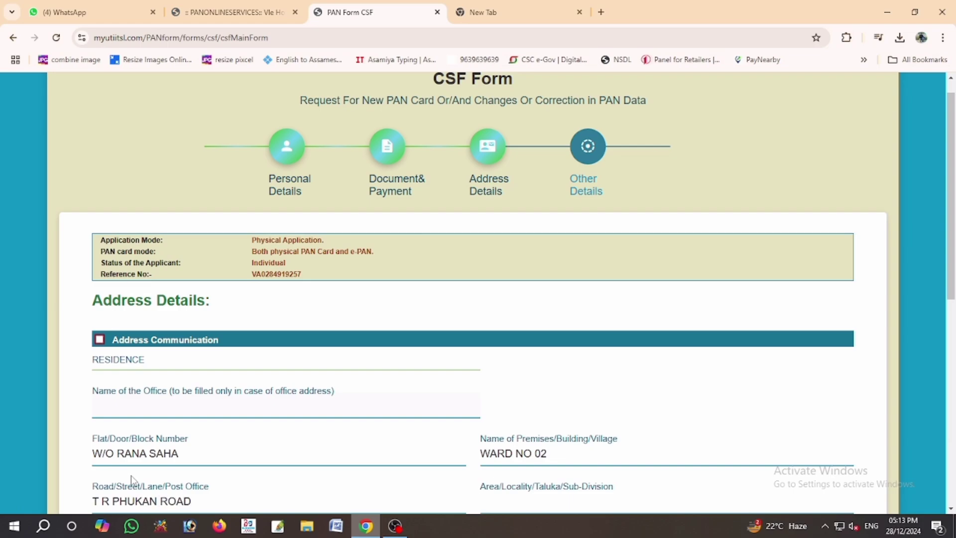
key("Tab")
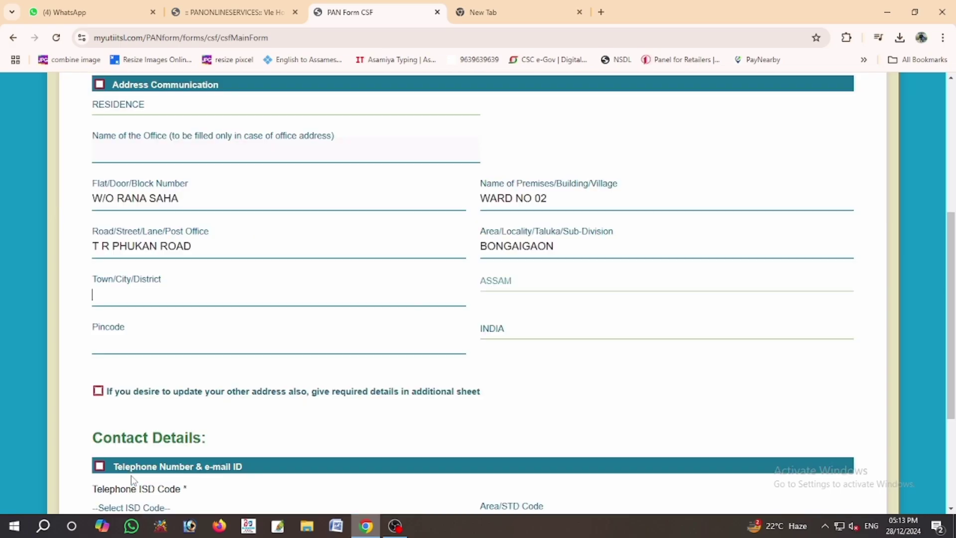
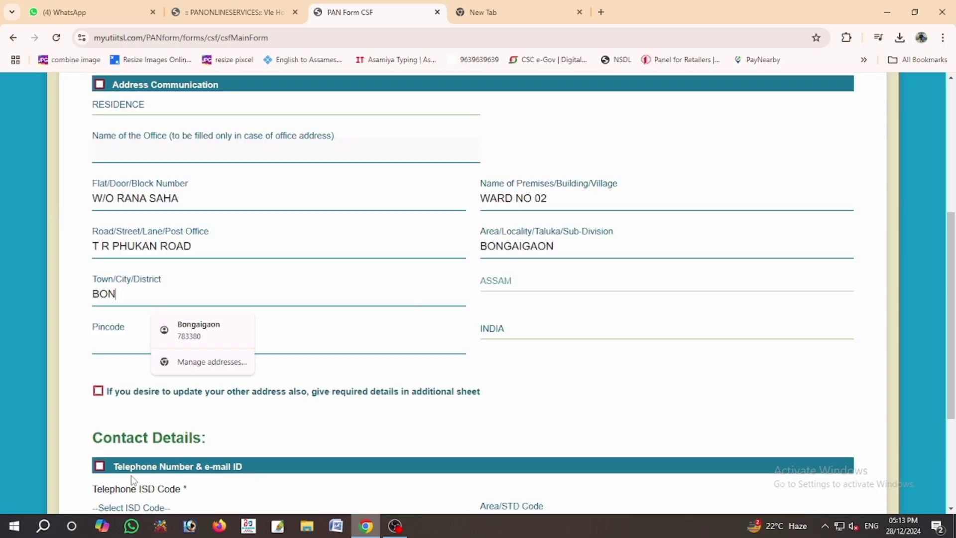
key("Tab")
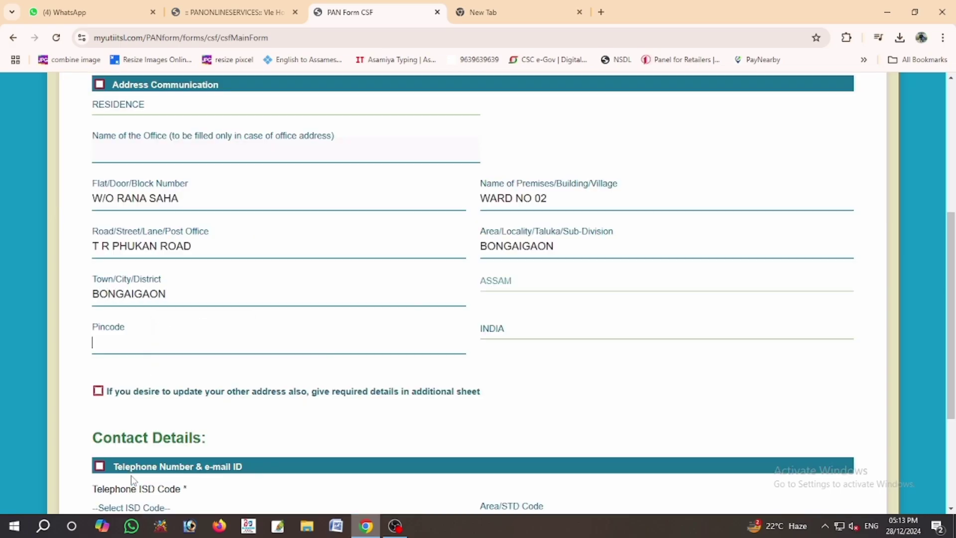
key("Tab")
key("Tab")
key("Tab")
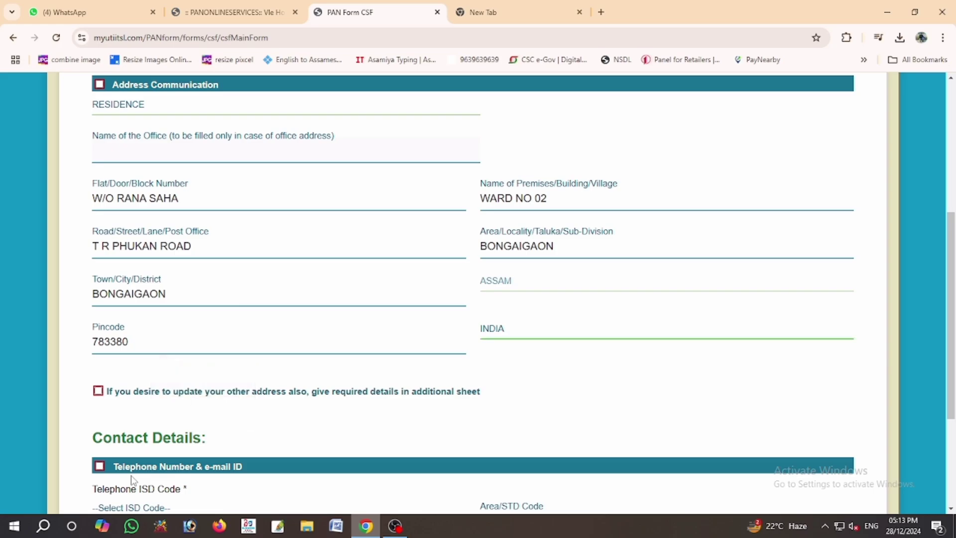
key("Tab")
key("Tab")
key("Tab")
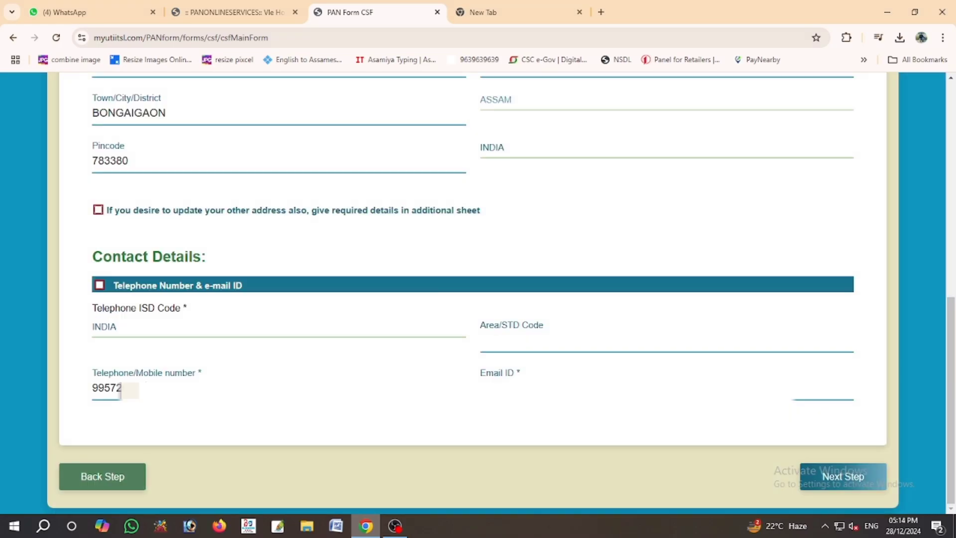
- Enter the applicant's mobile number and Gmail e-mail address
type("72")
type("********")
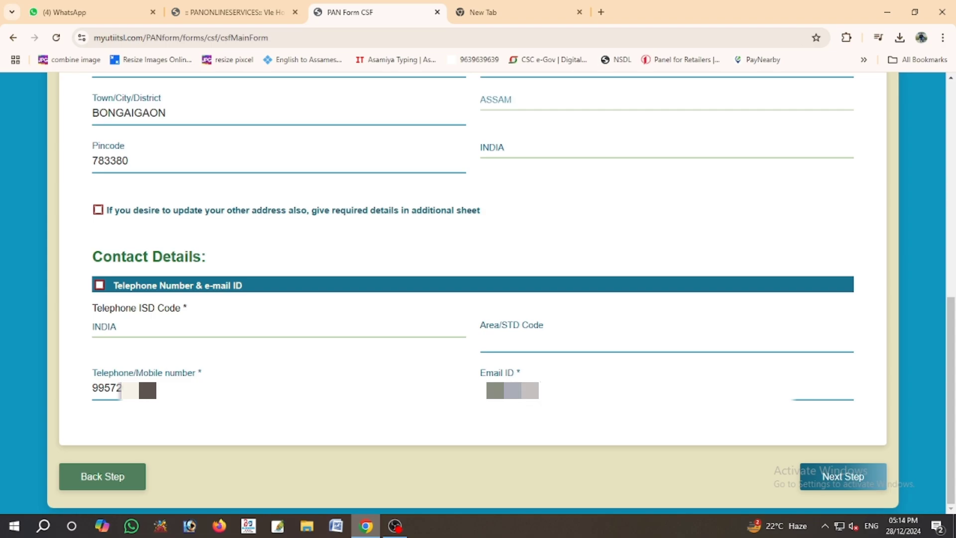
type("**")
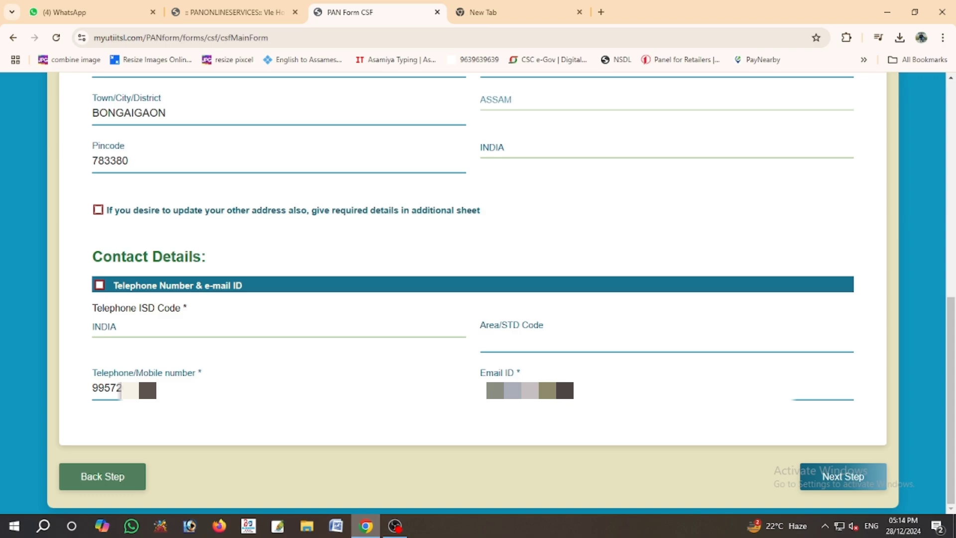
type("@gmail.com")
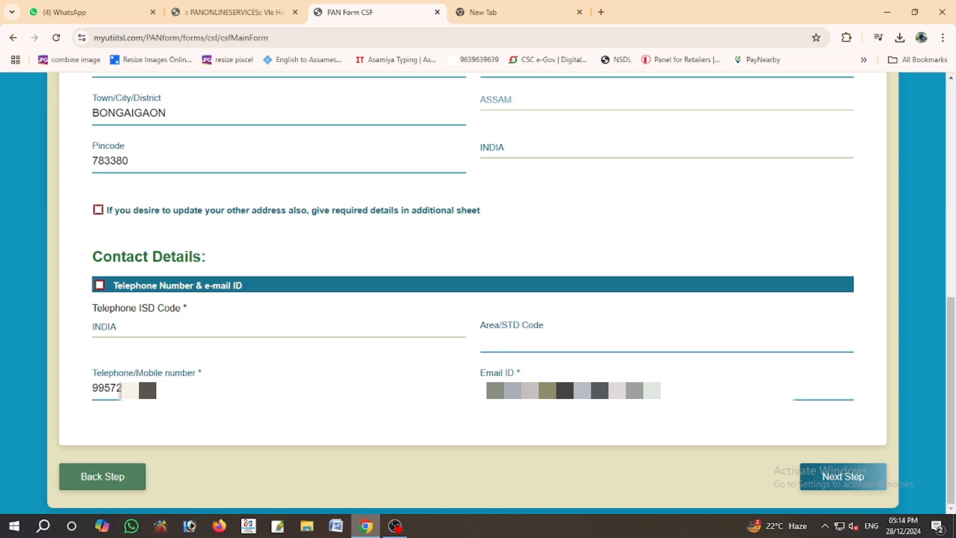
- Paste the applicant's name into the I/We field of the verification declaration
left_click(845, 479)
scroll(522, 432, "down", 2)
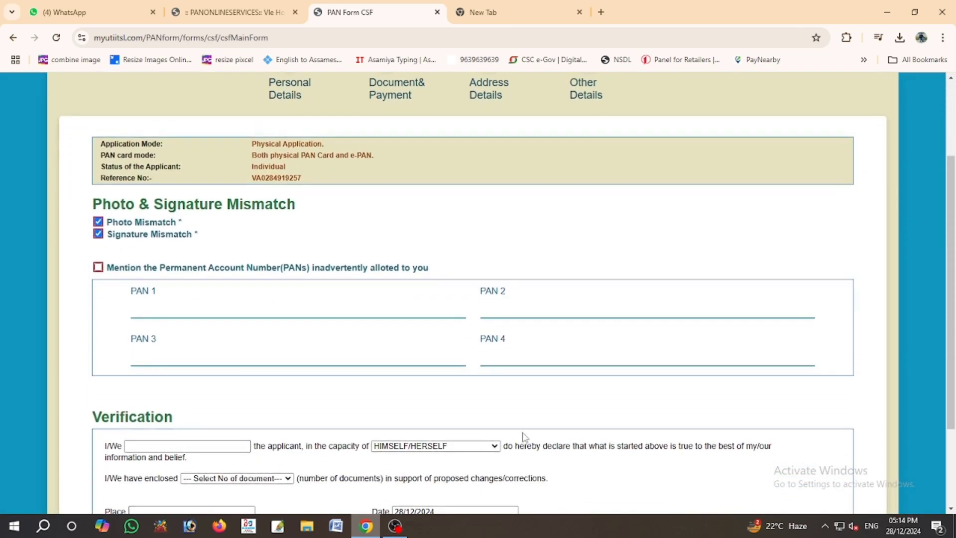
scroll(522, 433, "down", 2)
left_click(209, 326)
key("ctrl+v")
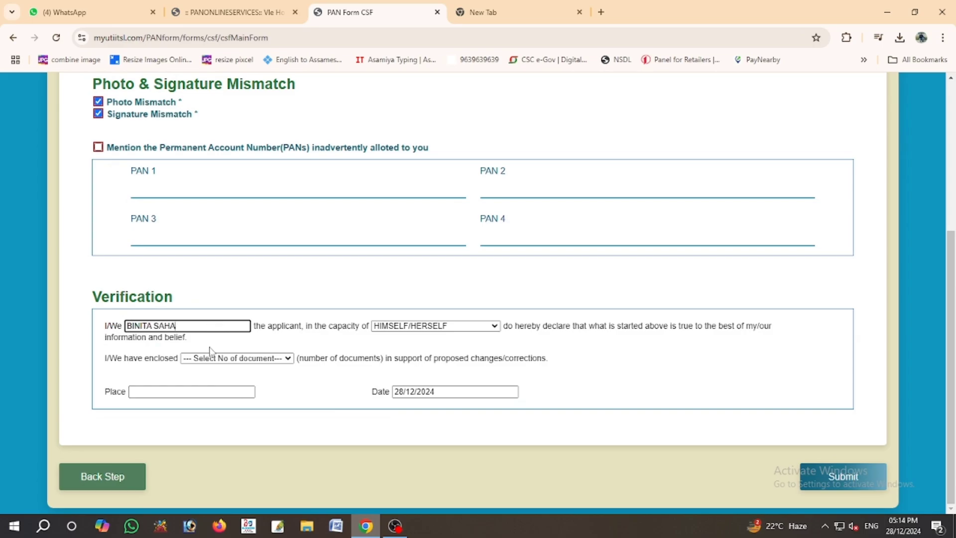
- Declare 2 enclosed documents, fill in the suggested place, and submit the application
left_click(210, 357)
left_click(219, 393)
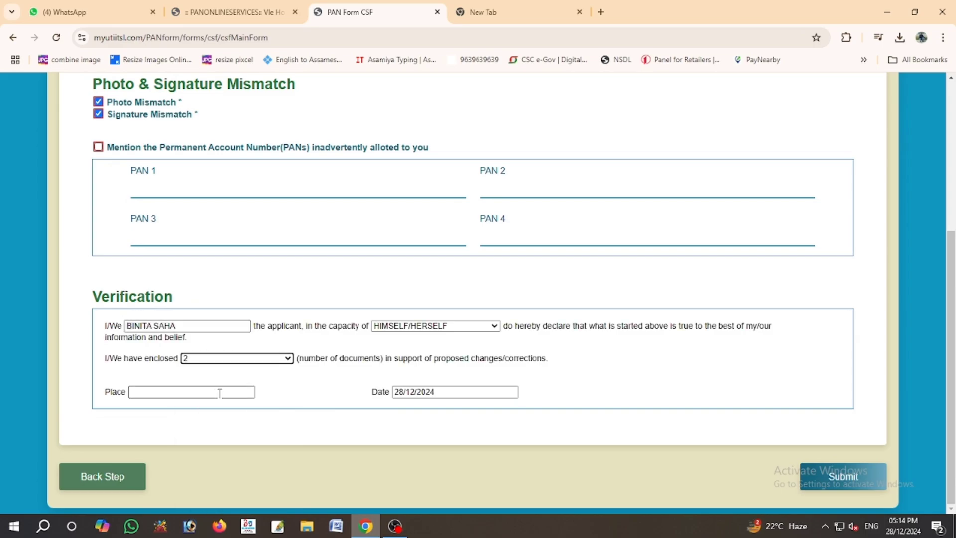
left_click(220, 393)
left_click(215, 417)
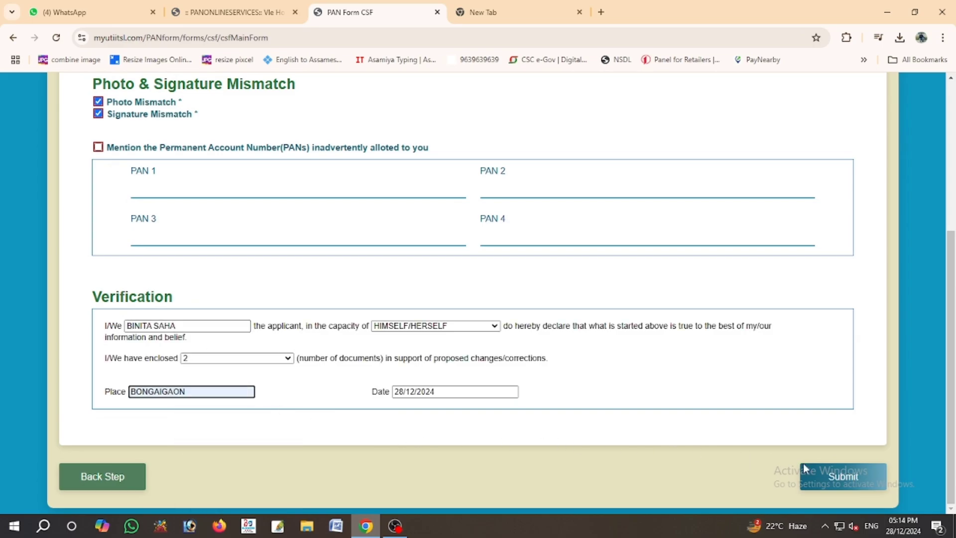
left_click(830, 472)
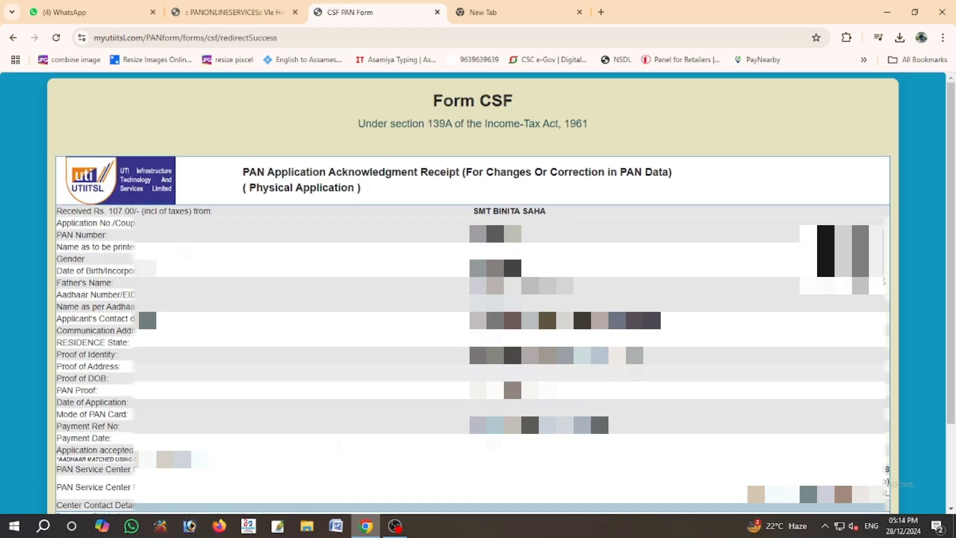
- Download the acknowledgment receipt as a PDF and close it
scroll(591, 476, "down", 2)
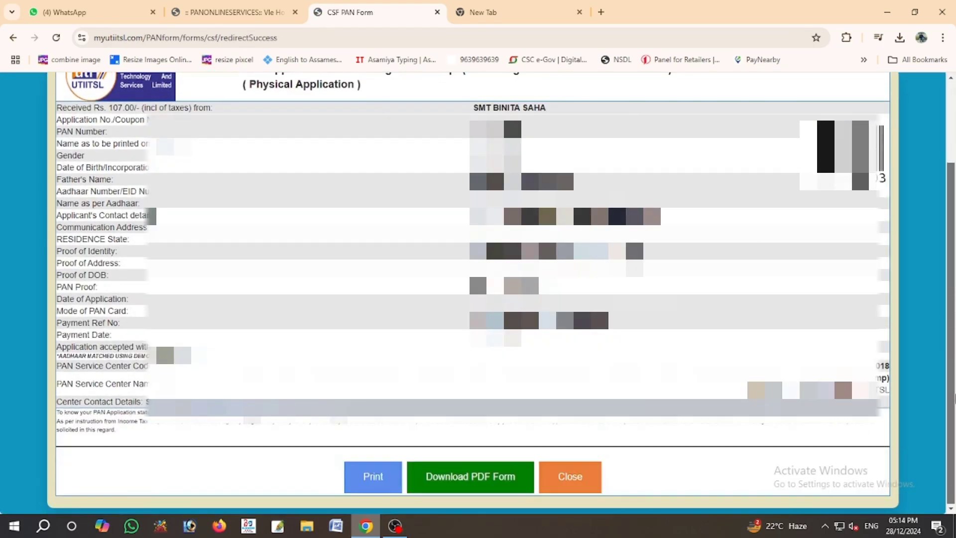
left_click(462, 483)
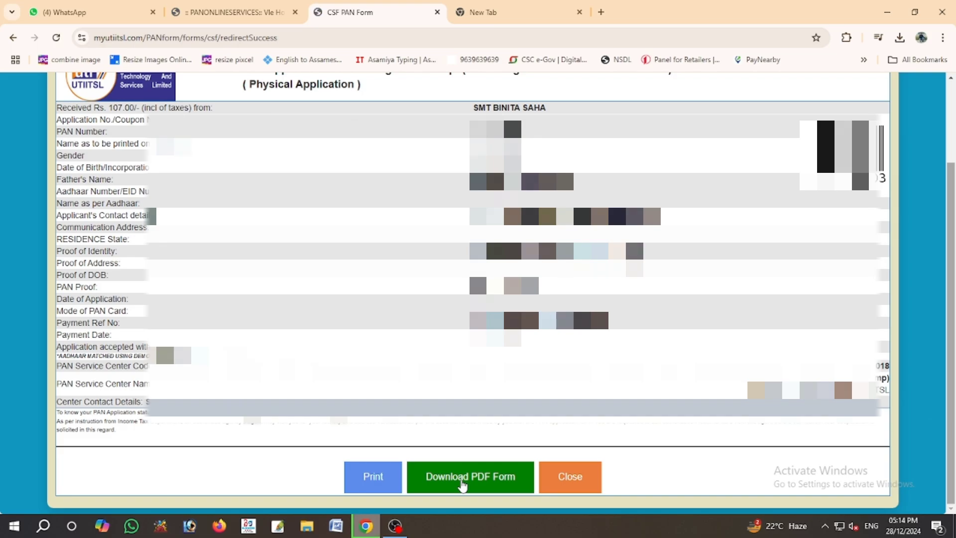
left_click(582, 477)
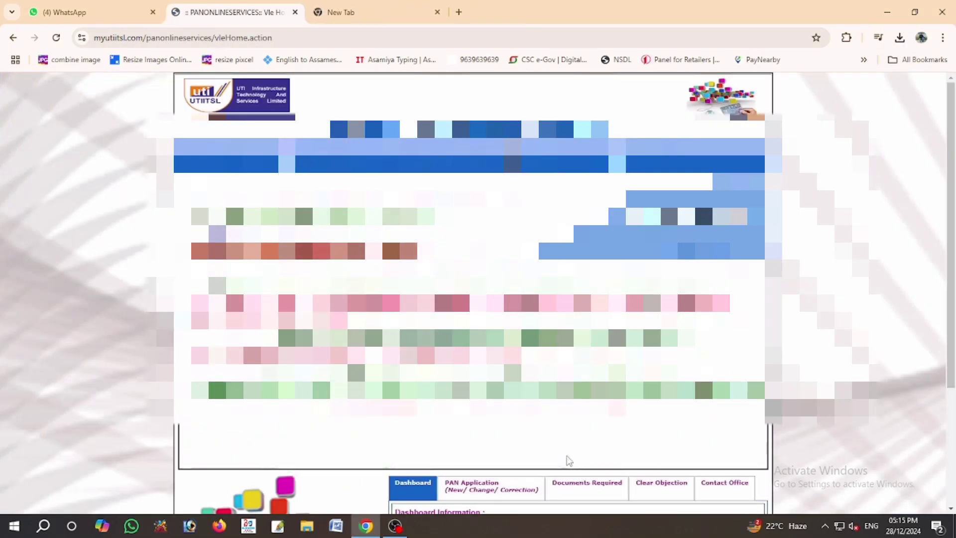
- Upload the three supporting files via Apply Change > Upload Document and confirm
mouse_move(319, 158)
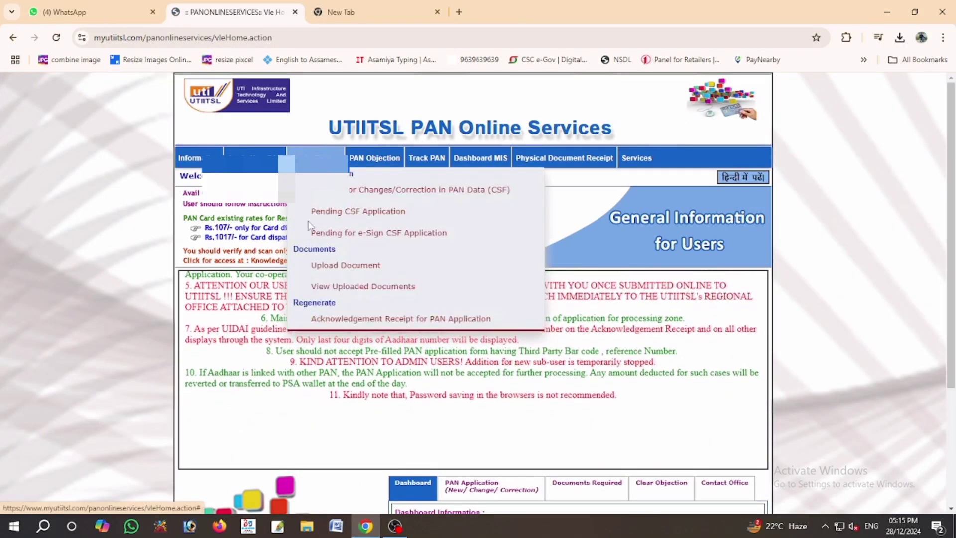
left_click(316, 265)
left_click(555, 316)
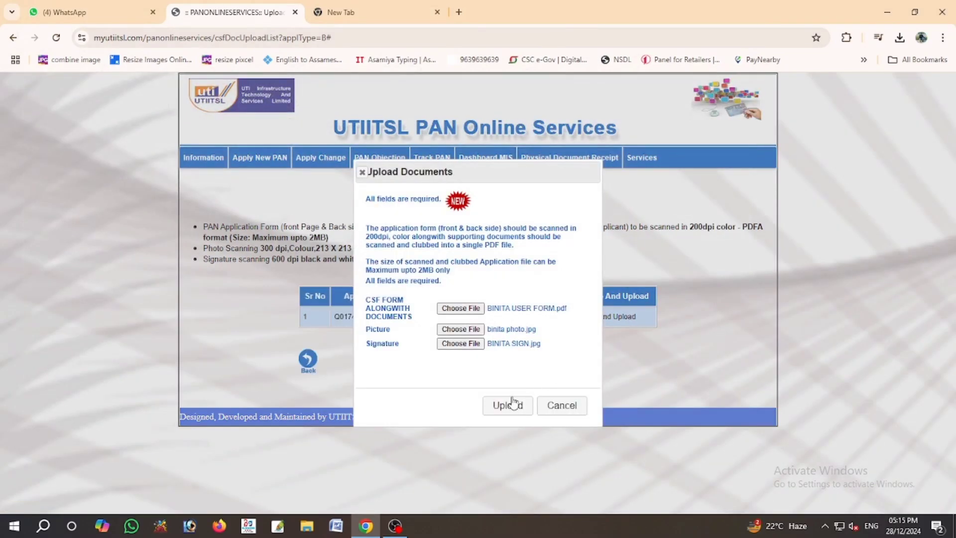
left_click(513, 404)
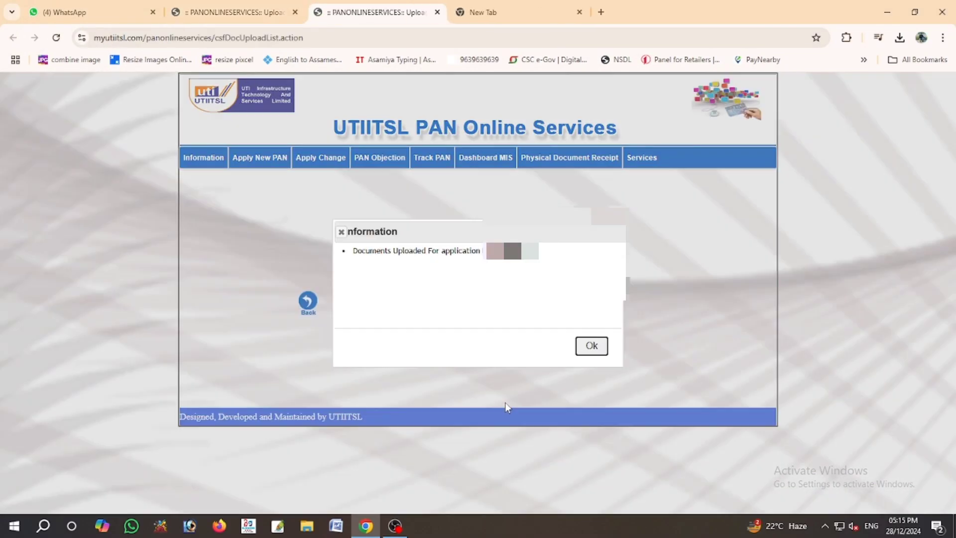
left_click(592, 346)
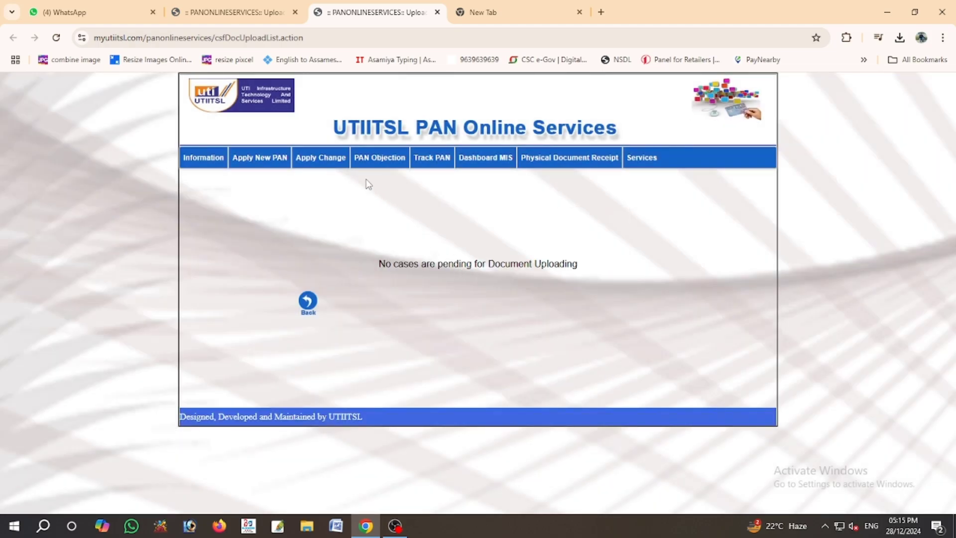
- Use the UTIITSL logo to leave the finished upload page for the PAN services home page
mouse_move(348, 174)
left_click(217, 112)
mouse_move(255, 158)
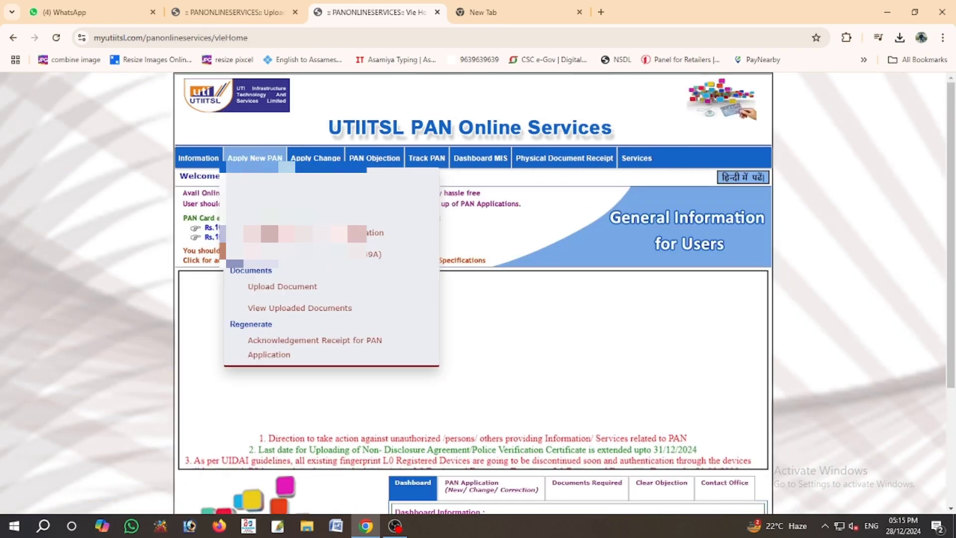